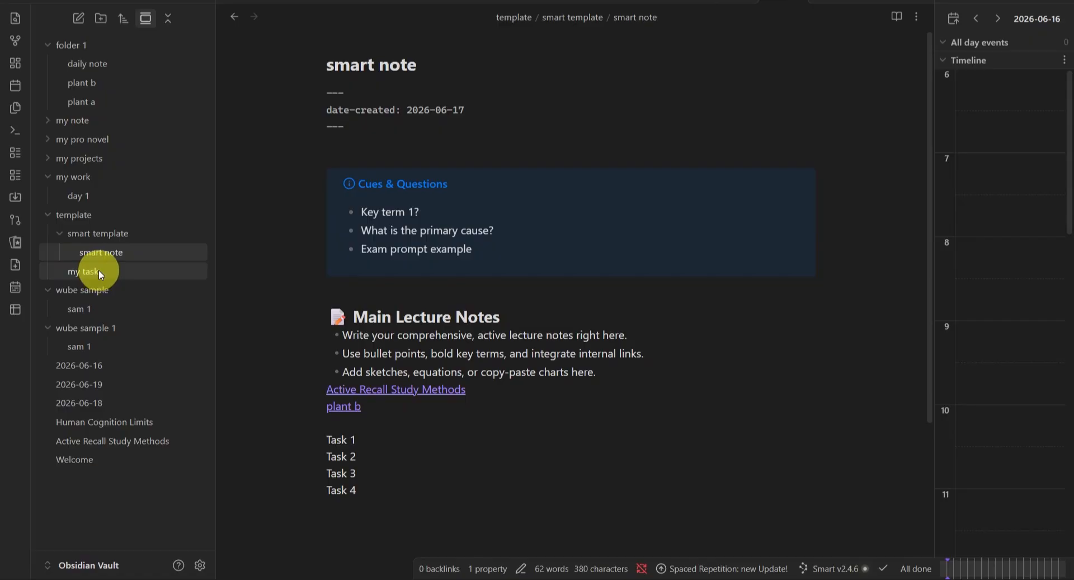
View the checklist in the my task note of the template folder, and return to the smart note
mouse_move(99, 270)
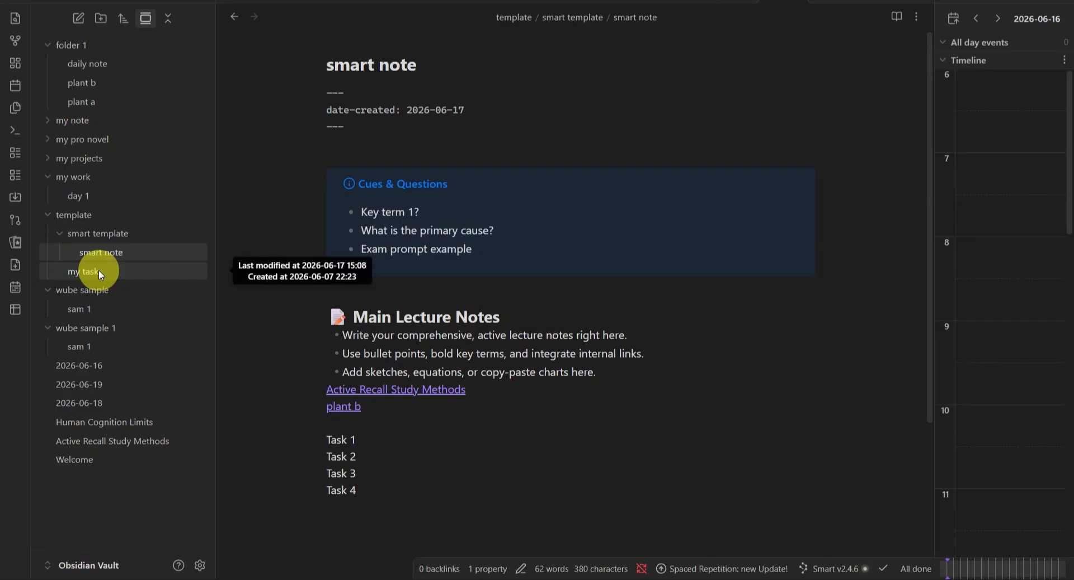
click(99, 270)
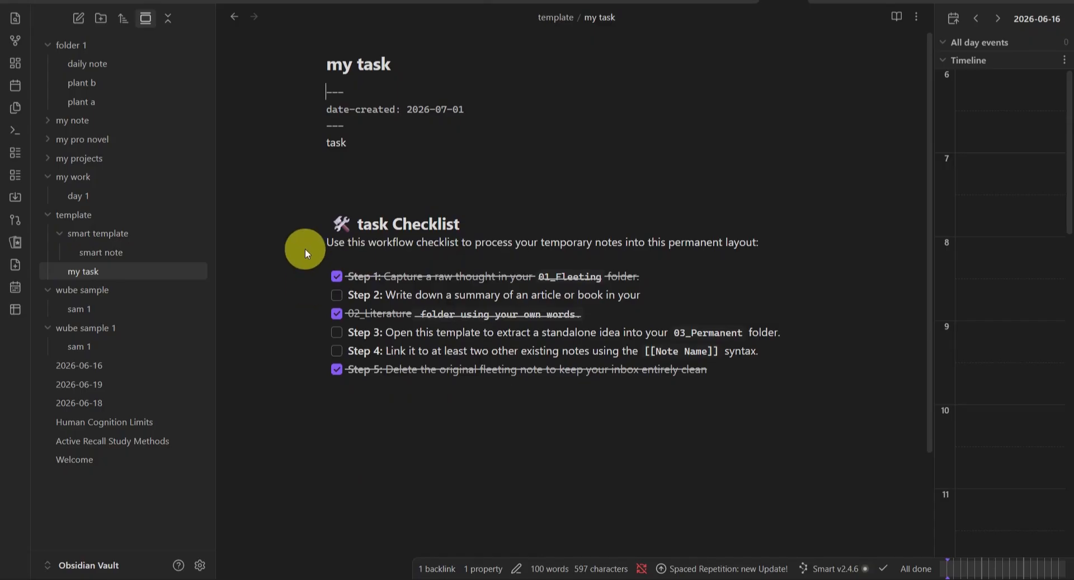
click(84, 255)
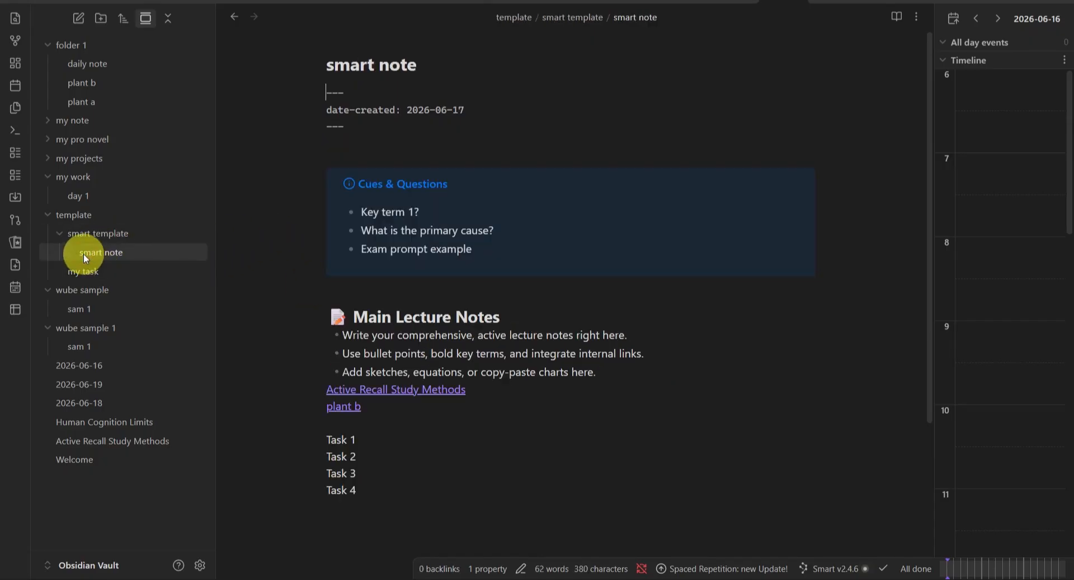
Turn the Task 1 line in the smart note into a checkbox item using "- [ ]"
click(327, 440)
text(-)
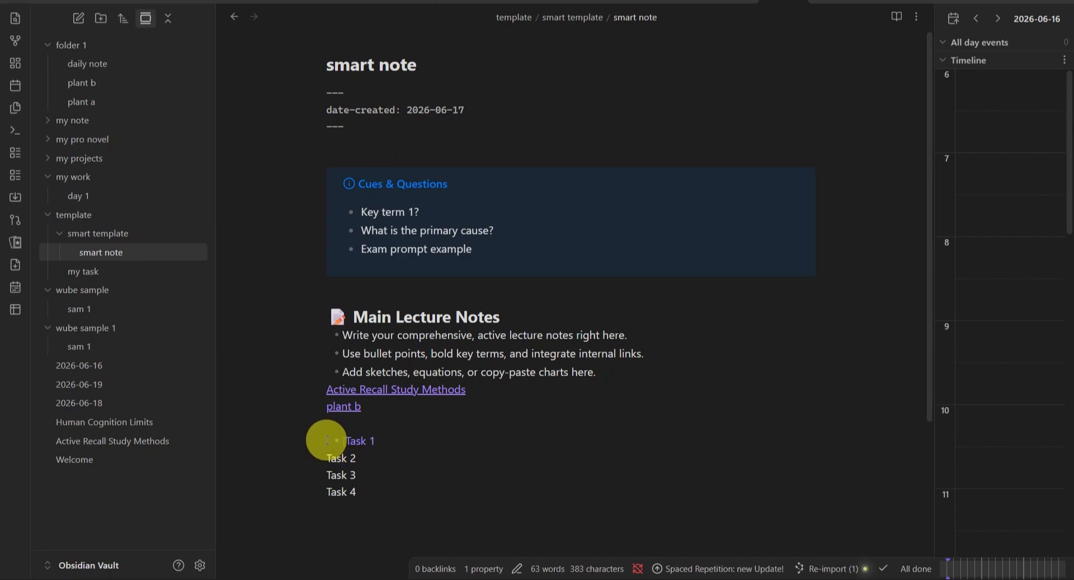
text( [ ])
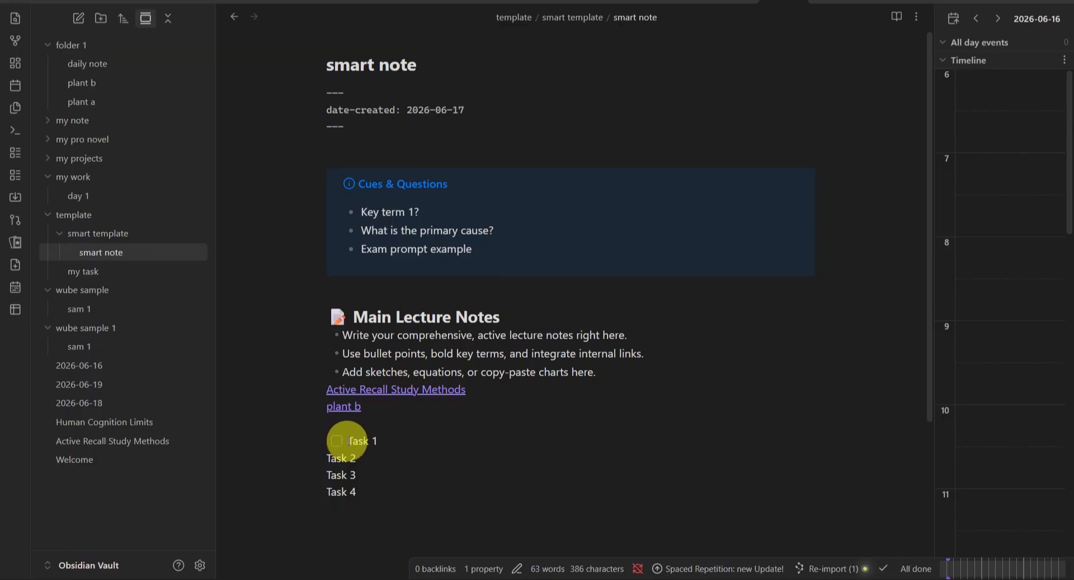
Copy the checkbox markup from Task 1 to the start of the Task 2, Task 3 and Task 4 lines
drag(321, 444, 340, 441)
key(ctrl+c)
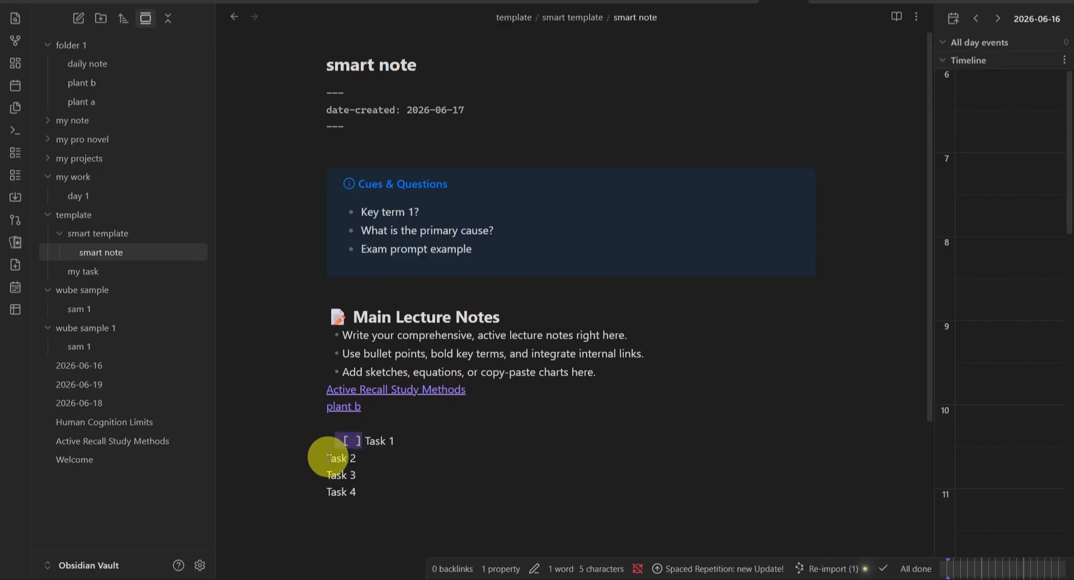
click(330, 456)
key(ctrl+v)
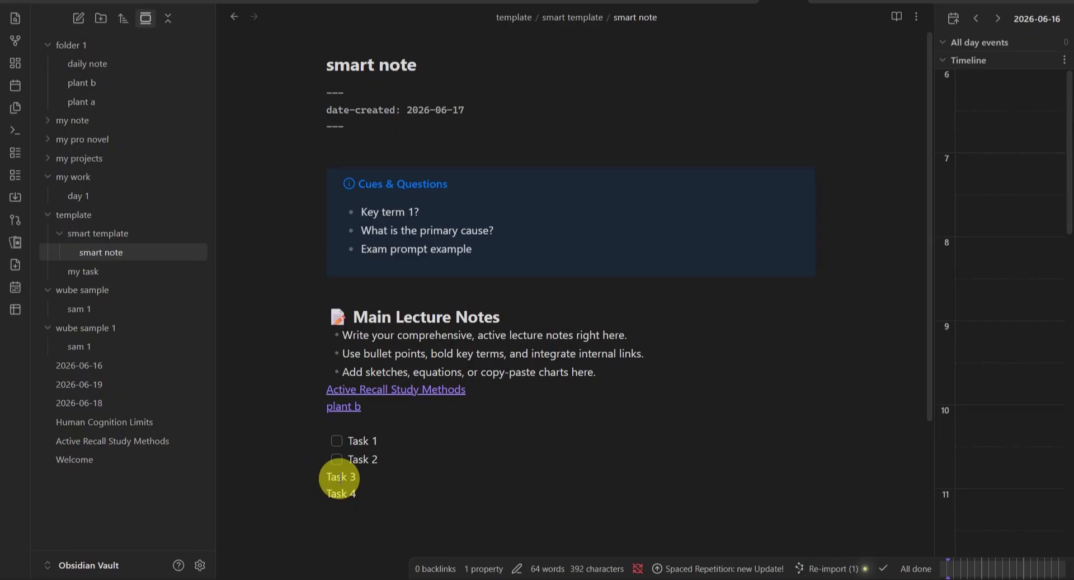
key(ctrl+v)
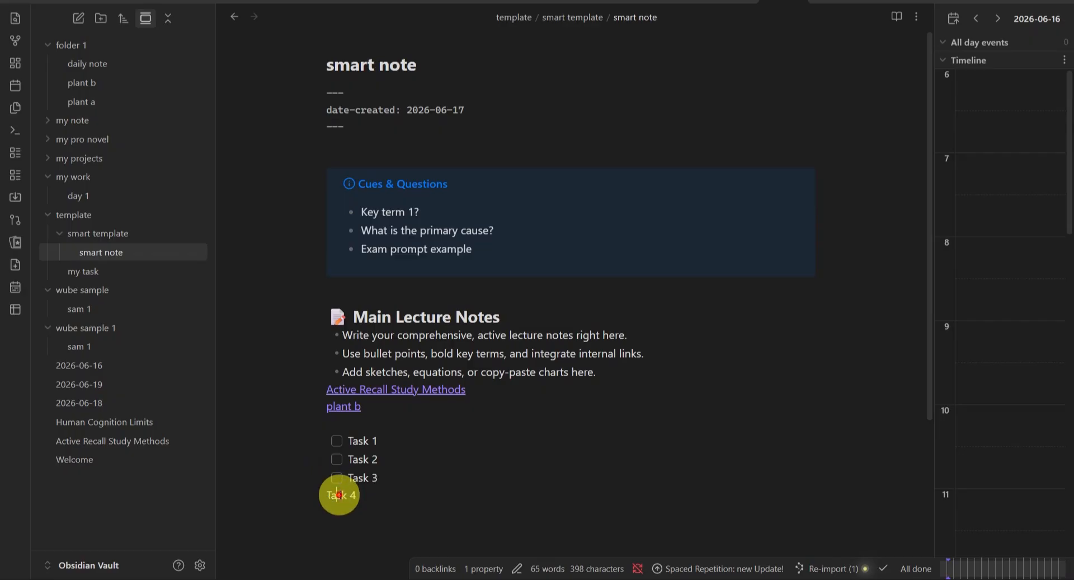
key(ctrl+v)
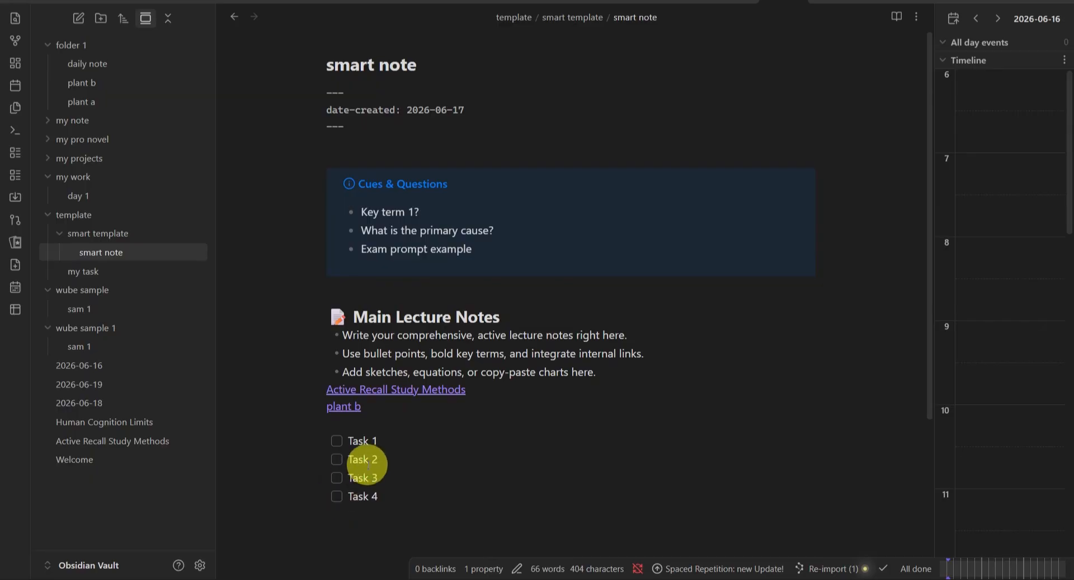
scroll(359, 459, down, 4)
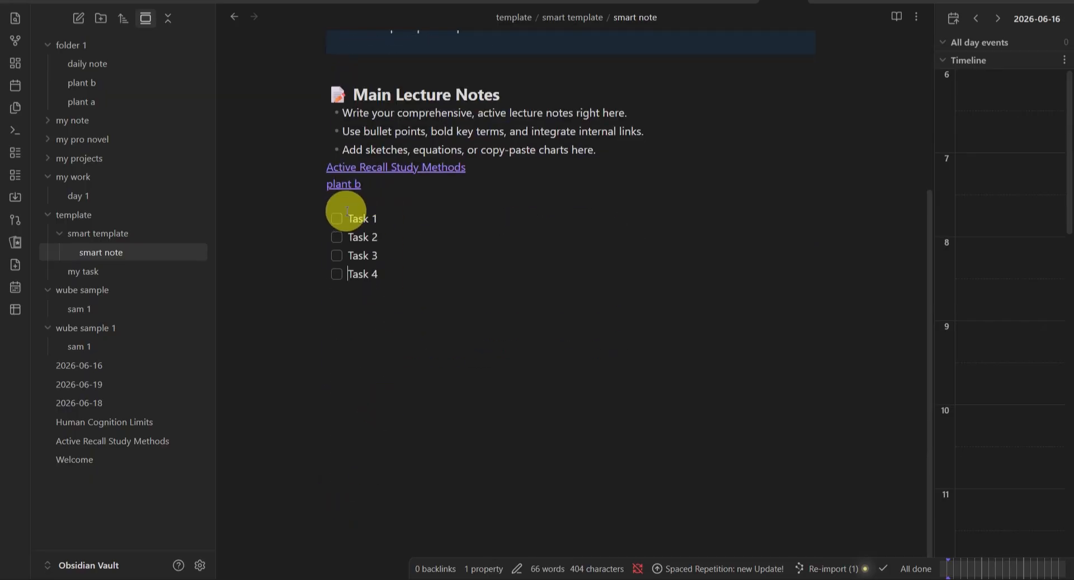
click(383, 215)
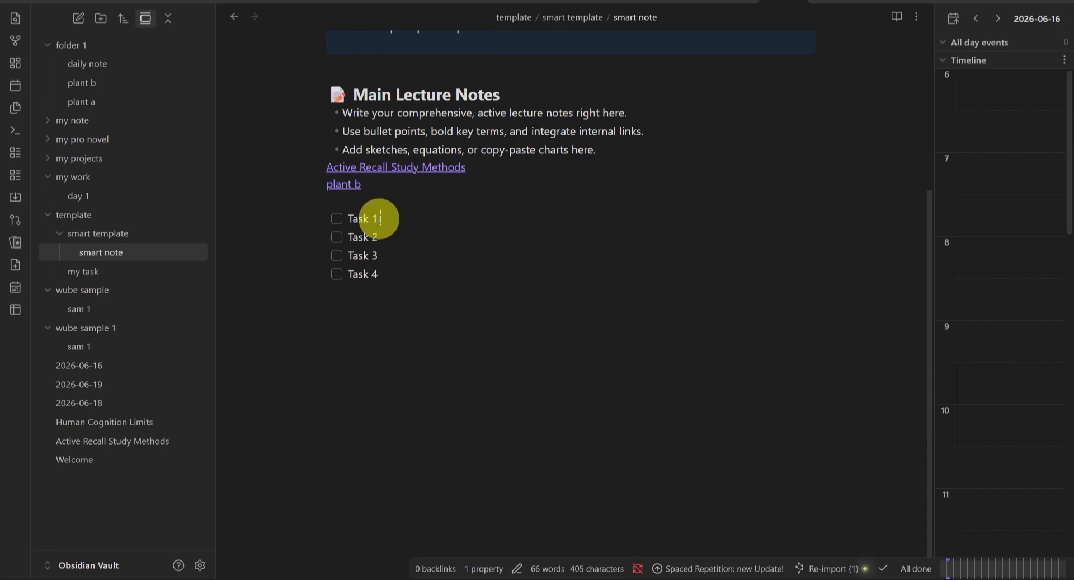
key(BackSpace)
right_click(380, 217)
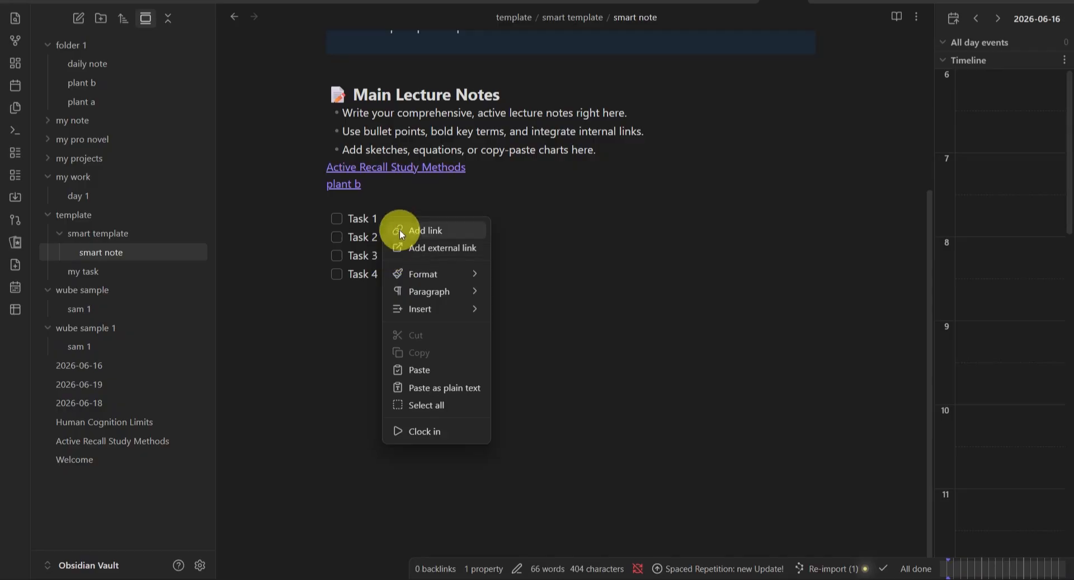
click(373, 224)
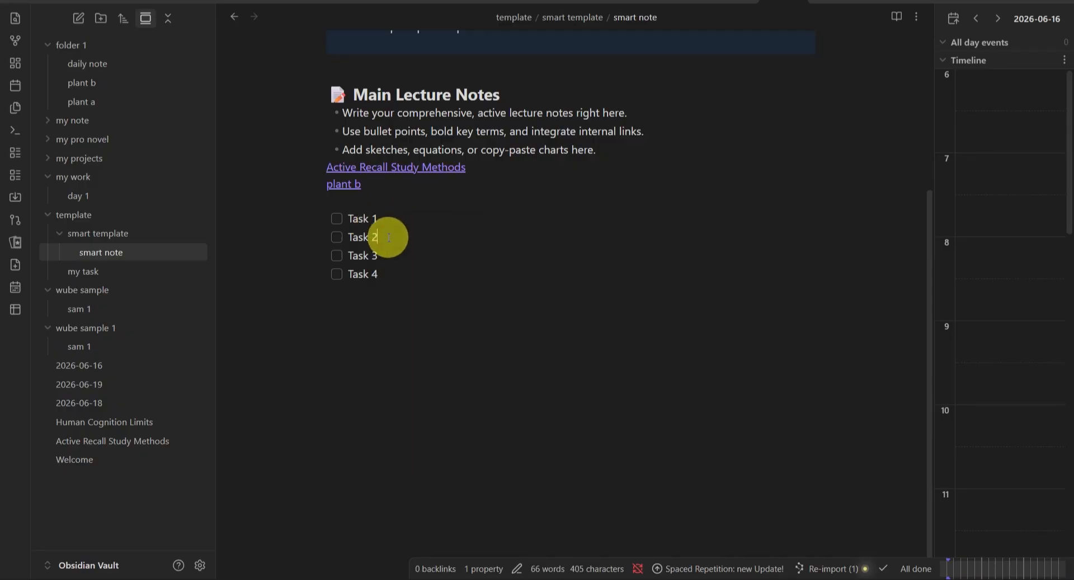
right_click(389, 237)
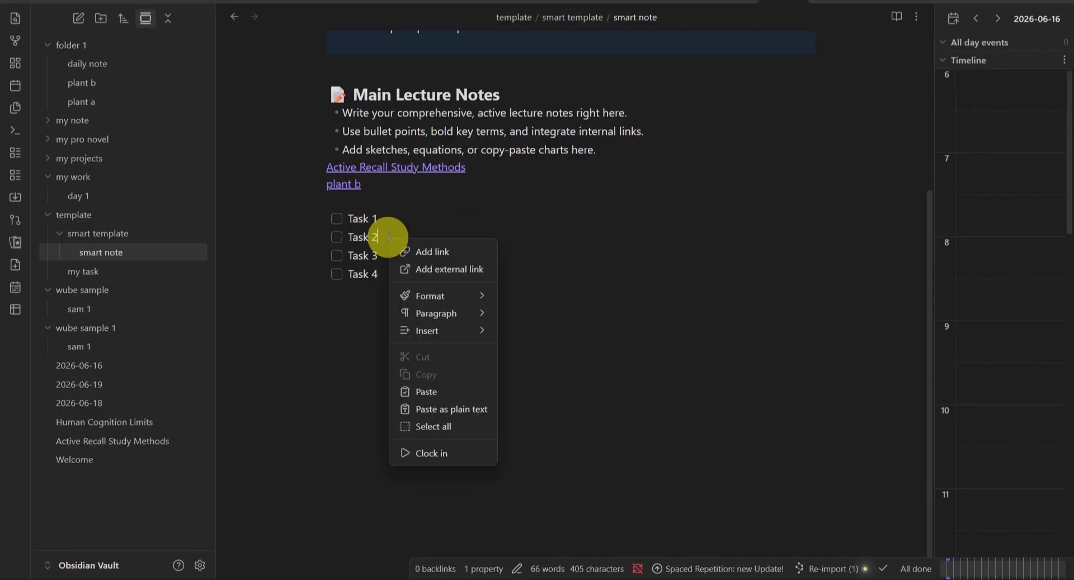
Find and run the "Tags view: Show tags" command in the command palette
key(ctrl+p)
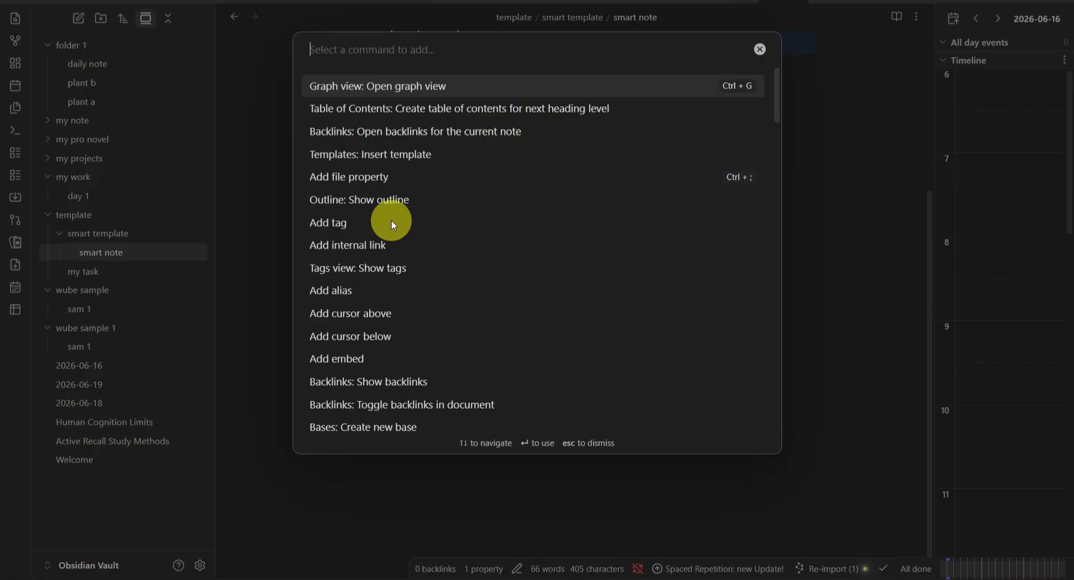
text(ta)
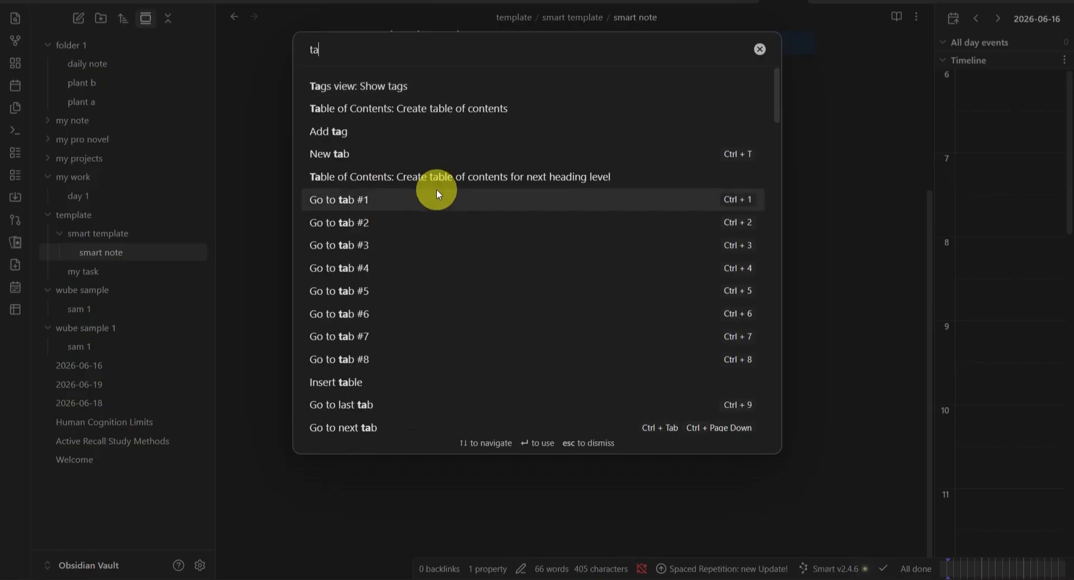
click(375, 87)
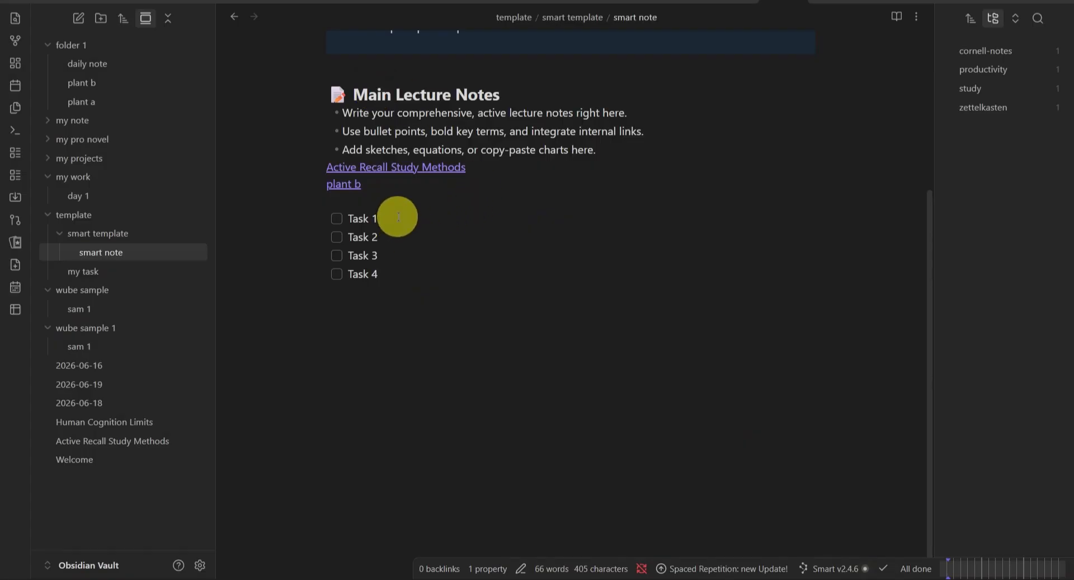
Search the command palette for "list" and clear the search
key(ctrl+p)
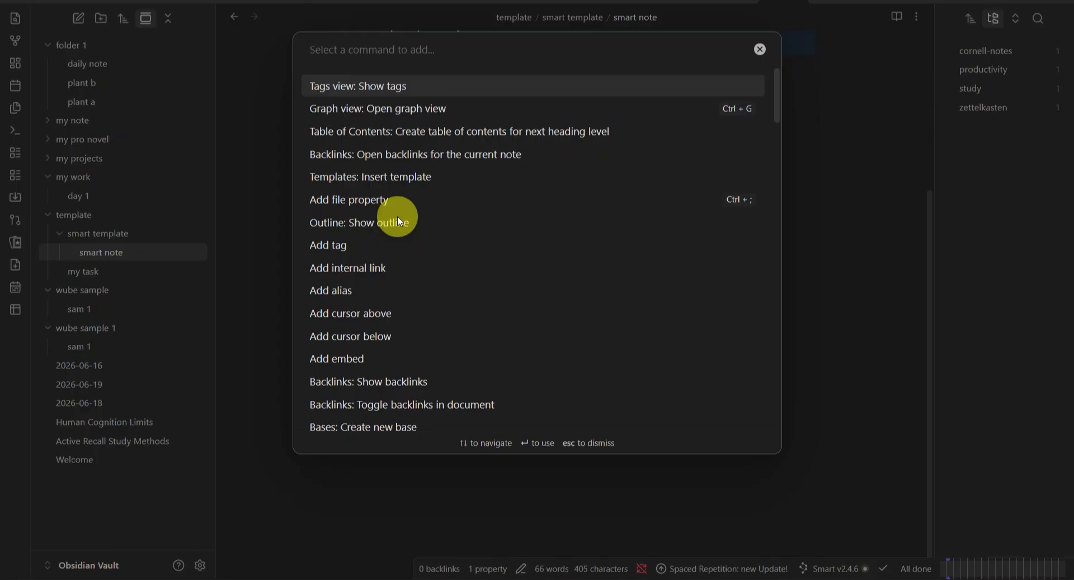
text(list)
key(Down)
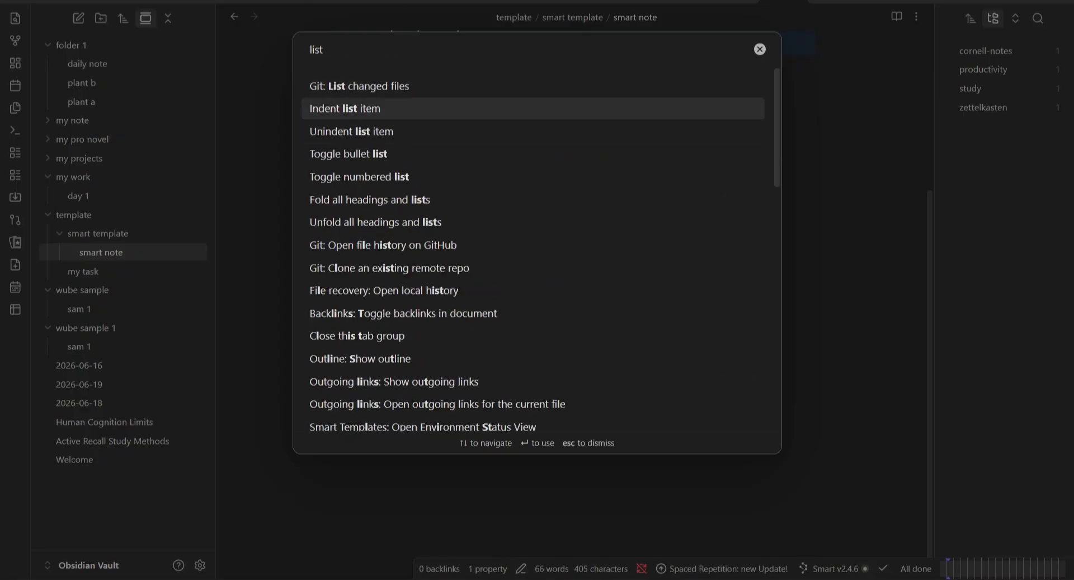
click(764, 55)
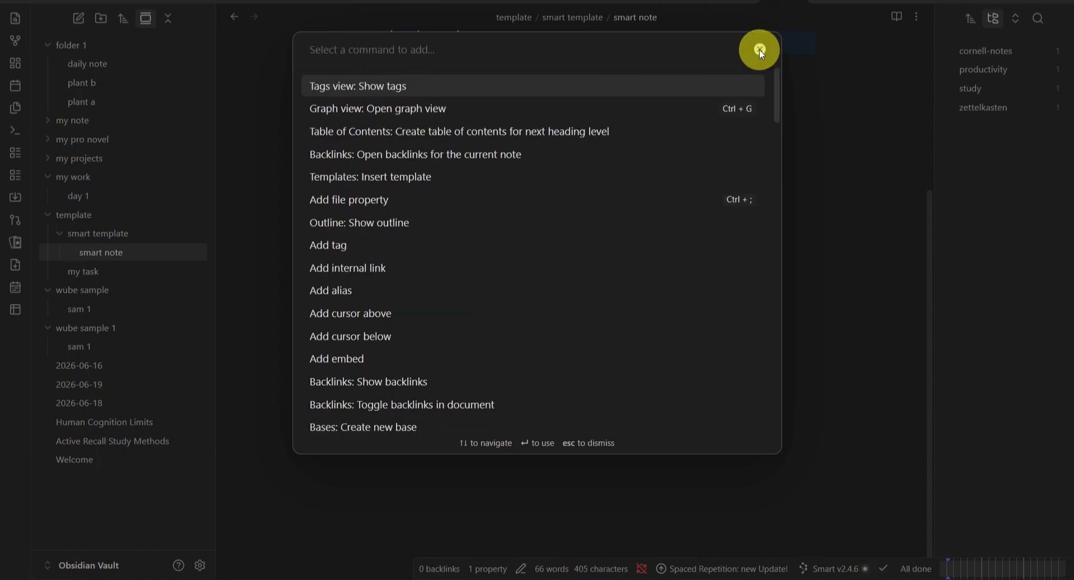
Browse the full command list and run "Day Planner: Re-sync tasks"
scroll(483, 229, down, 20)
scroll(486, 222, up, 20)
scroll(487, 221, down, 20)
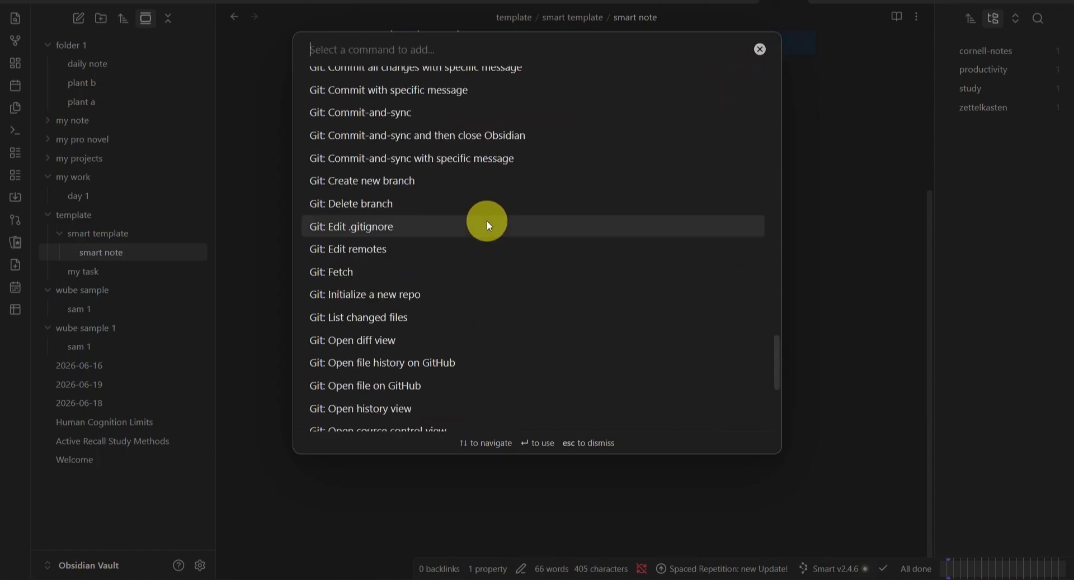
scroll(358, 291, down, 5)
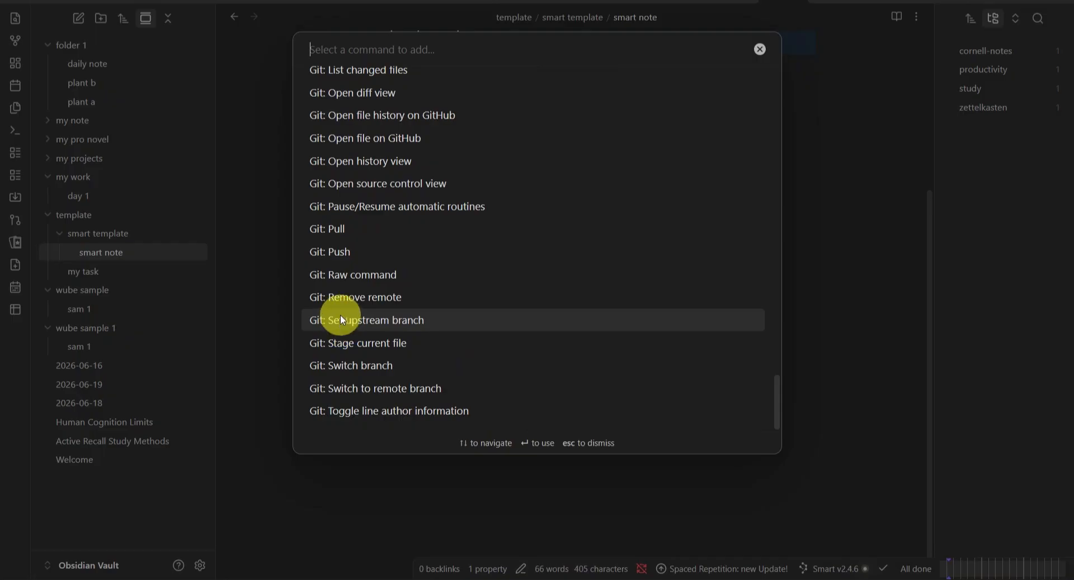
scroll(358, 280, up, 20)
scroll(371, 267, down, 5)
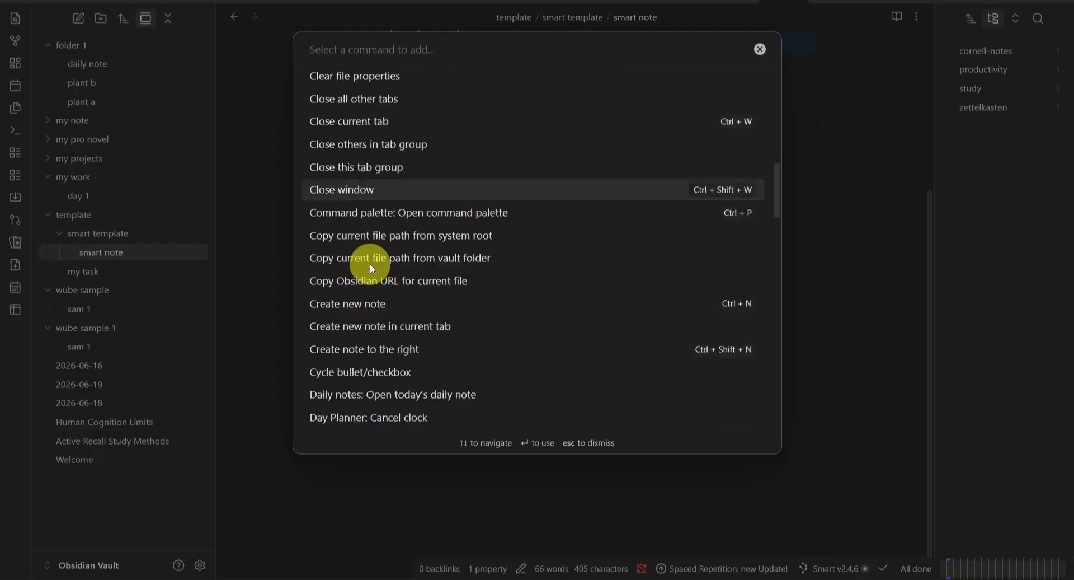
scroll(371, 264, down, 4)
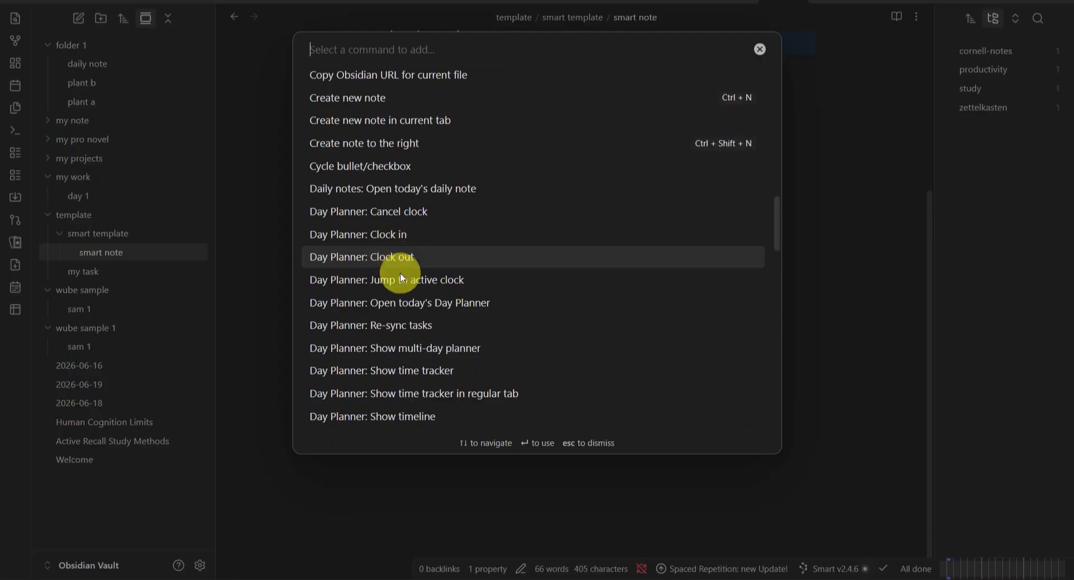
click(411, 324)
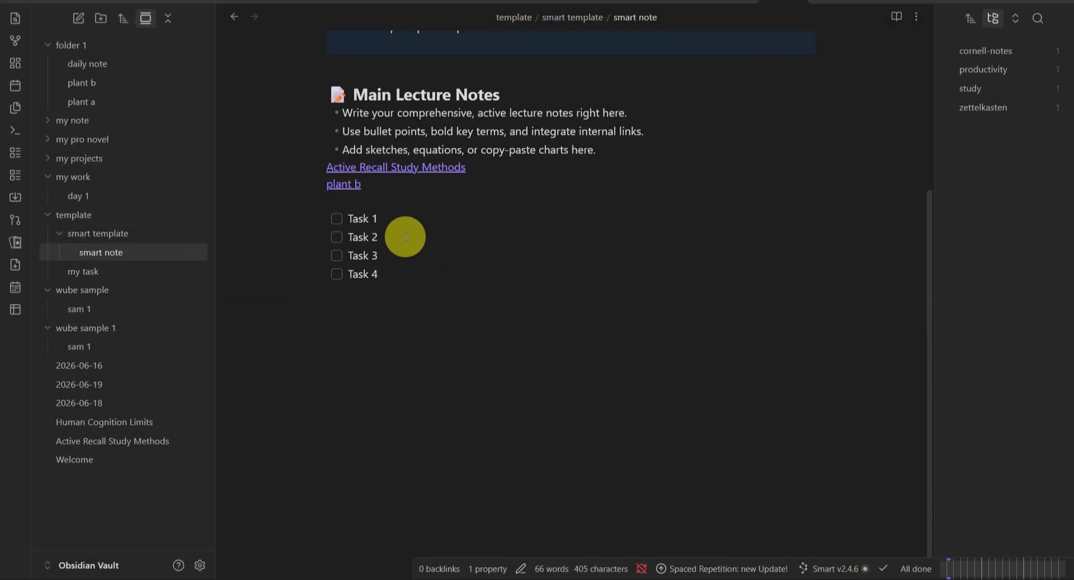
Mark Task 1 and Task 3 as completed in the smart note's checklist, checking and unchecking Task 4 in between
click(337, 217)
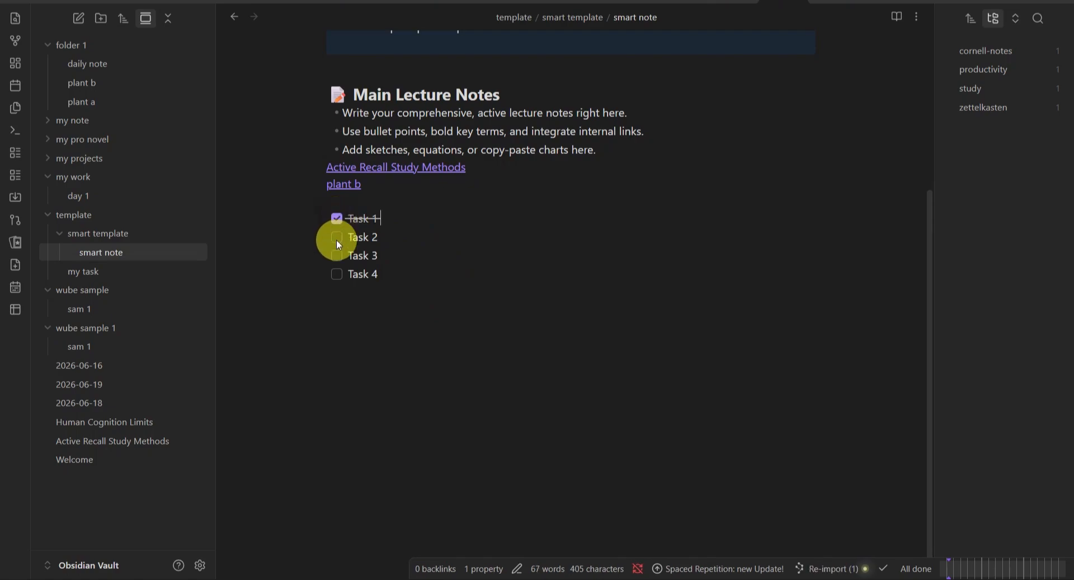
click(337, 274)
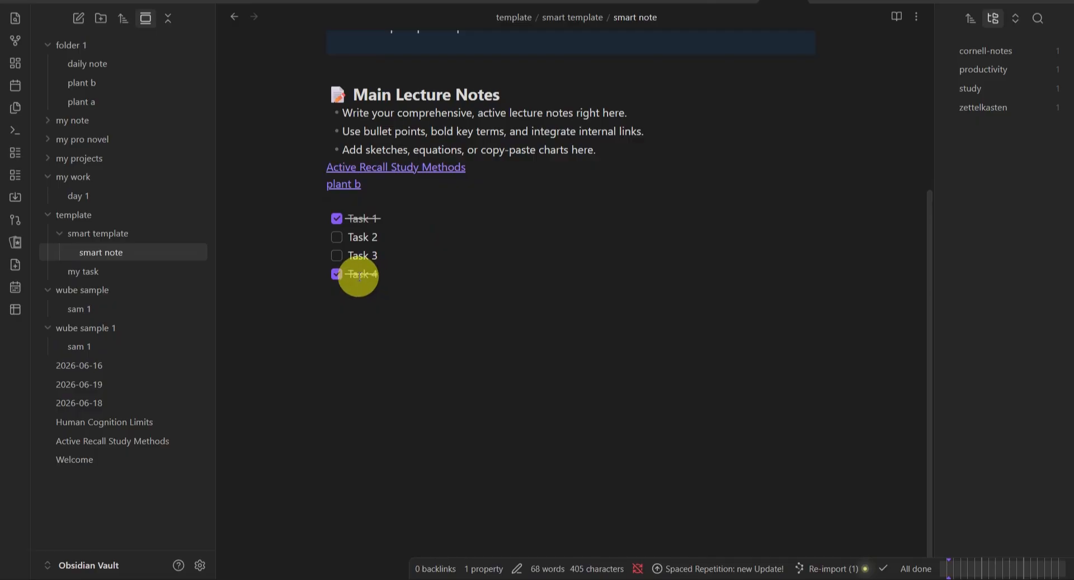
click(336, 274)
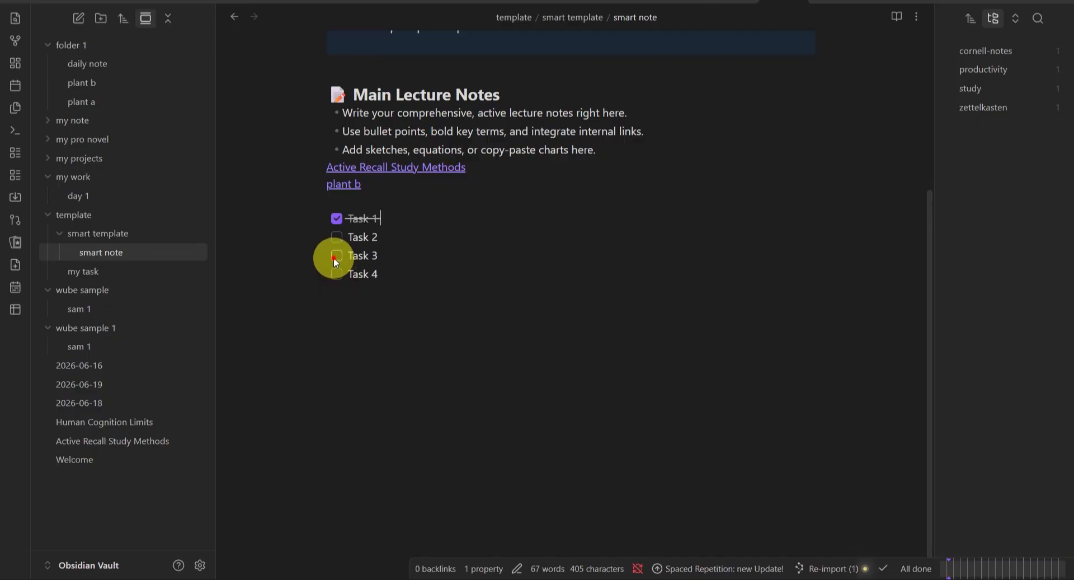
click(334, 257)
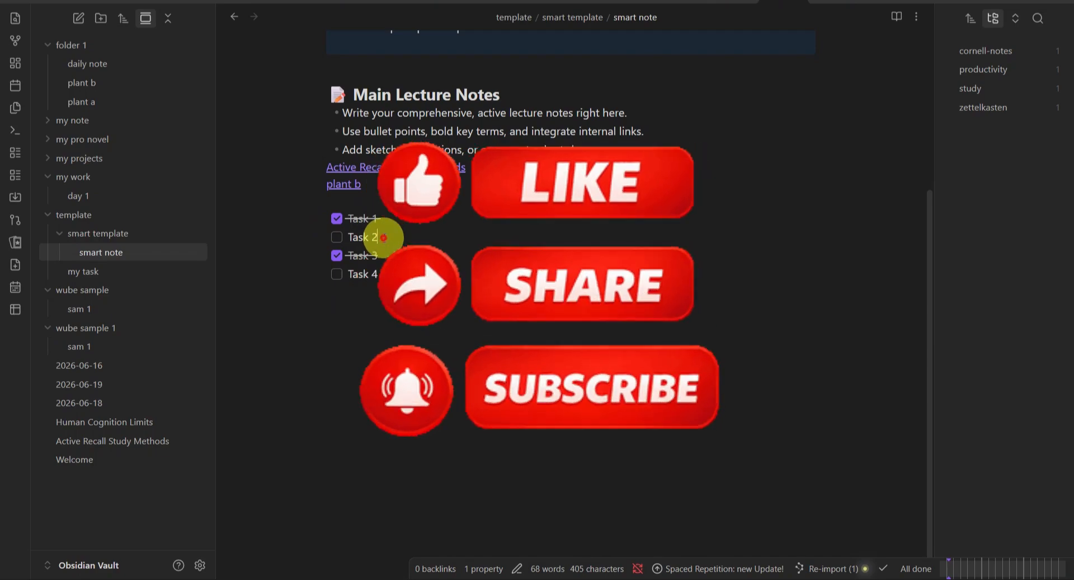
click(384, 237)
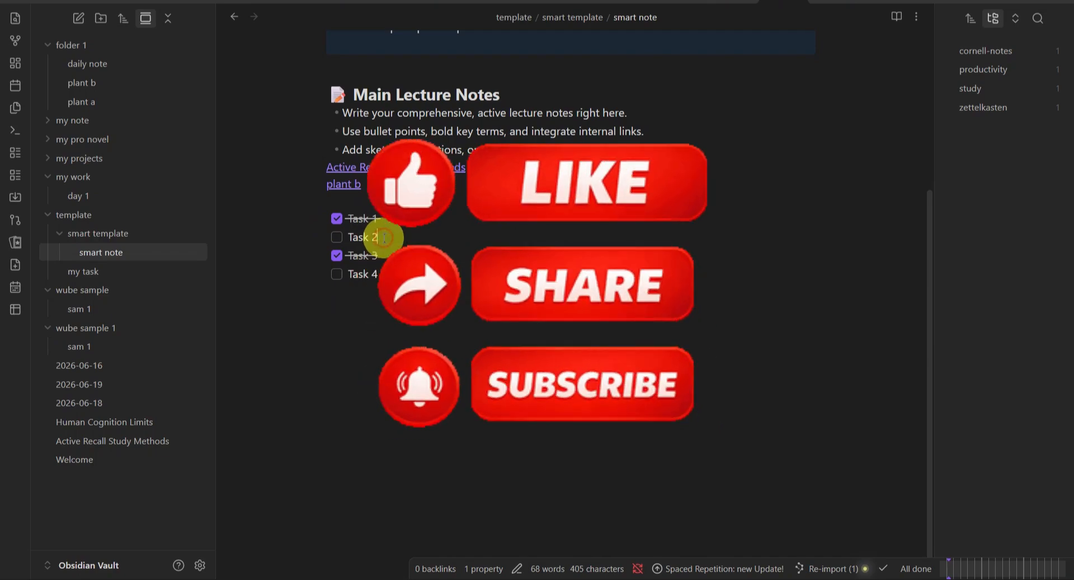